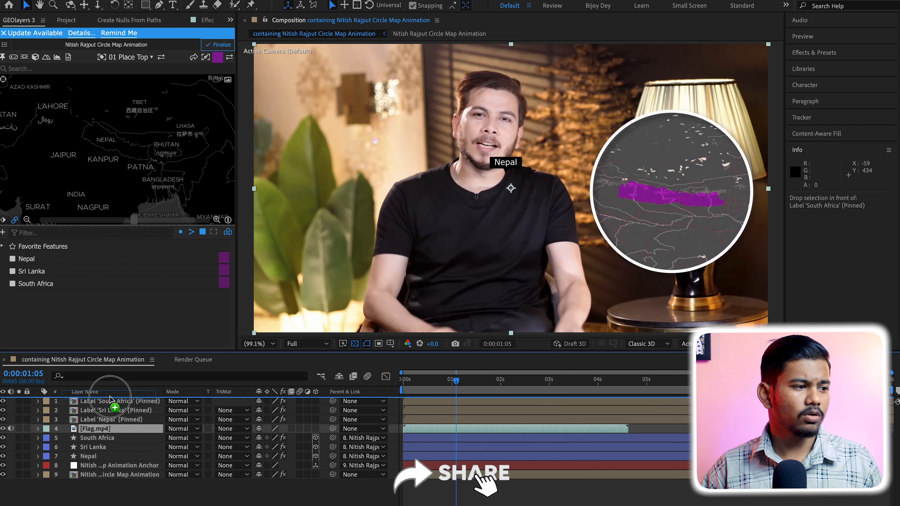
Step: Compare the Flag.mp4 reference with the map composition by toggling its layer visibility, leaving the reference hidden
left_click(2, 402)
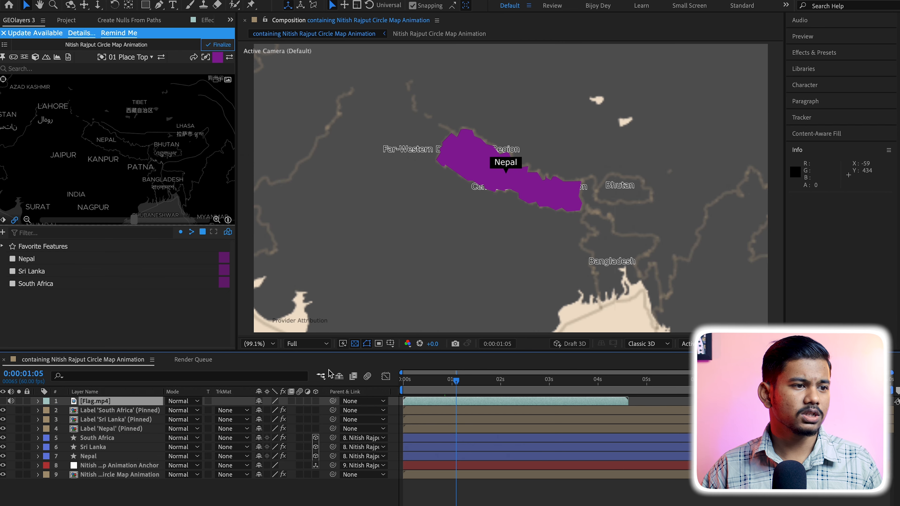
left_click(3, 401)
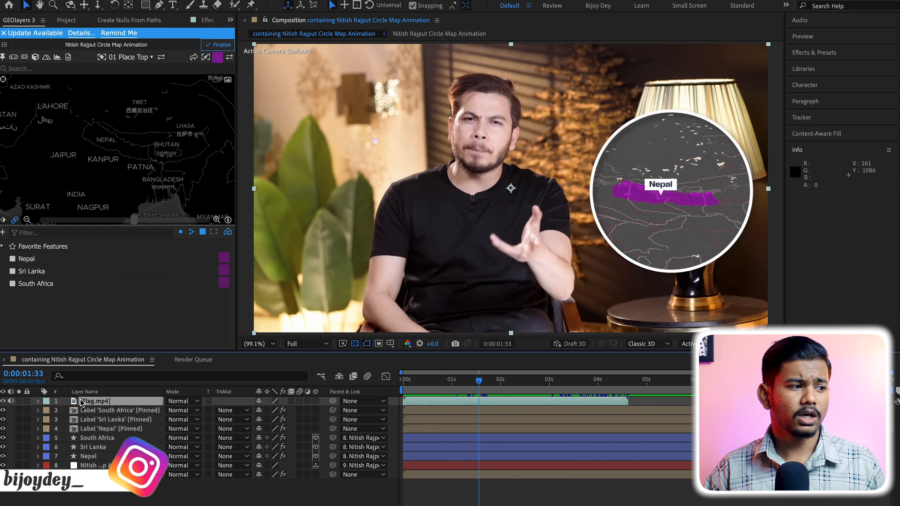
left_click(3, 401)
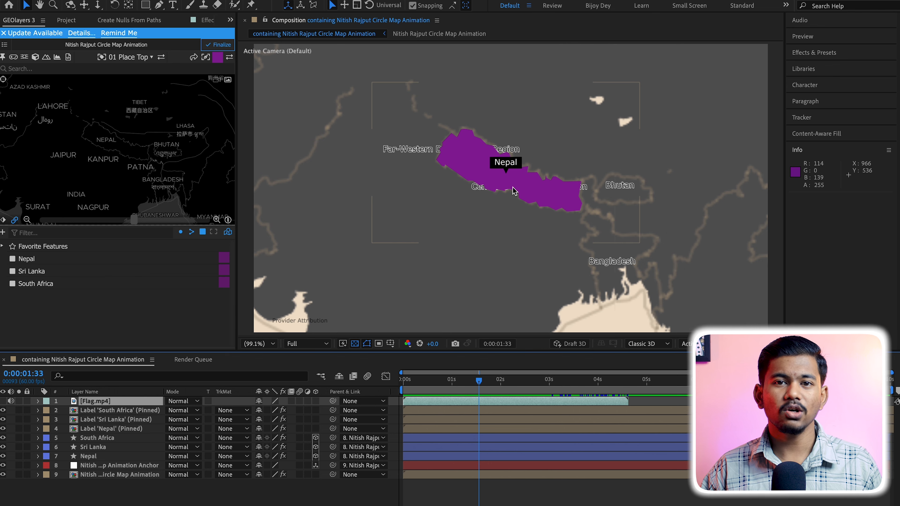
Step: Change the pinned Nepal label's template to 06 Place Top 2
left_click(99, 429)
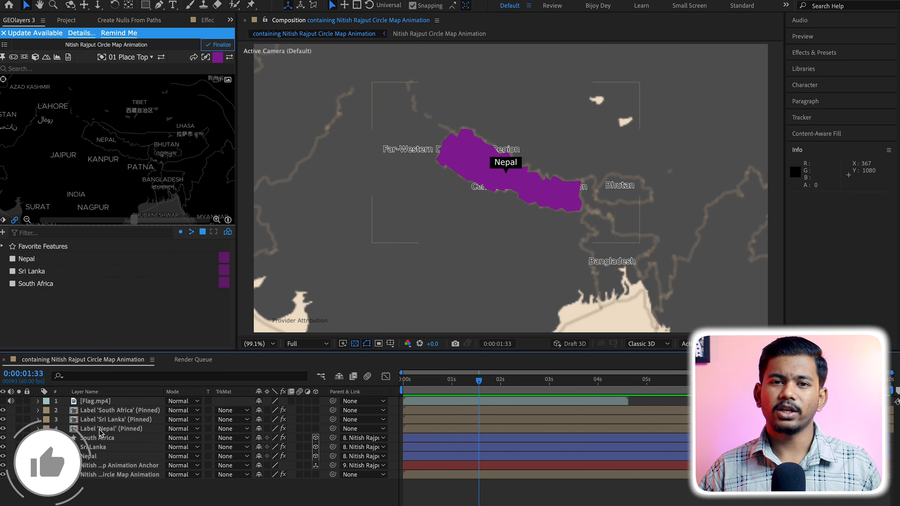
left_click(100, 430)
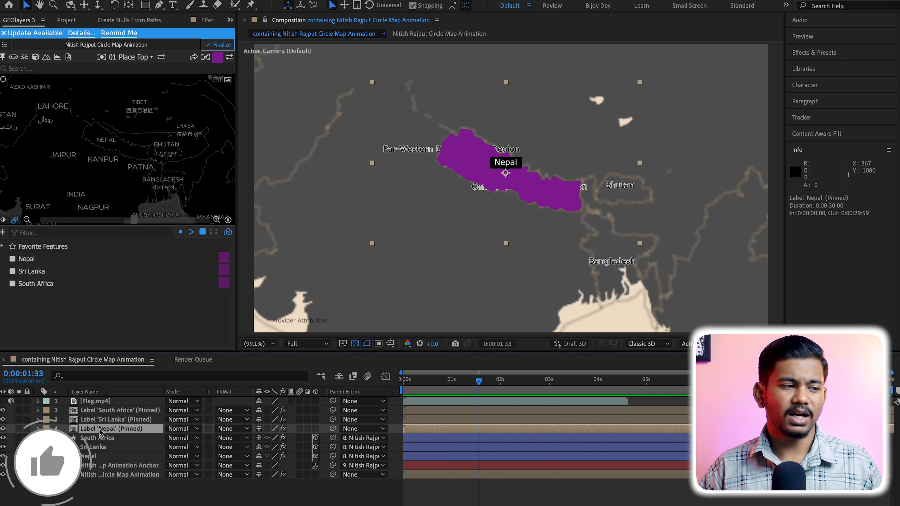
left_click(121, 59)
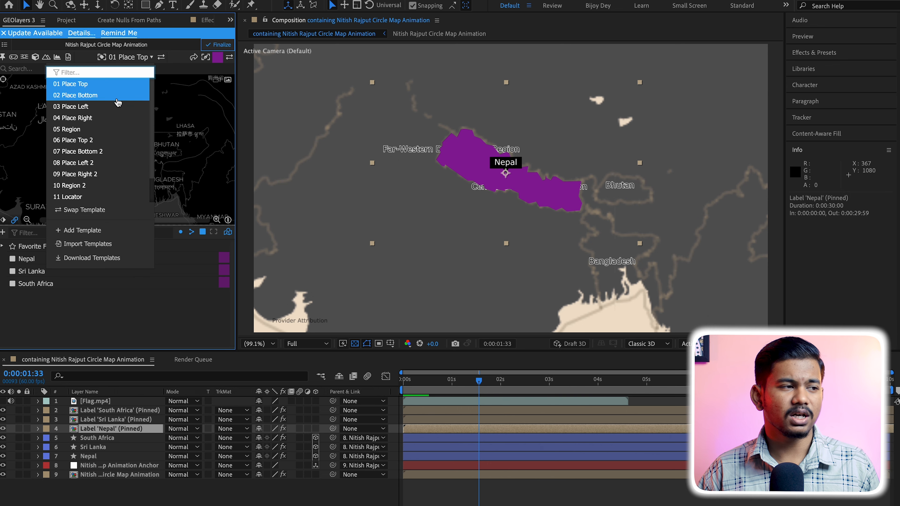
left_click(77, 141)
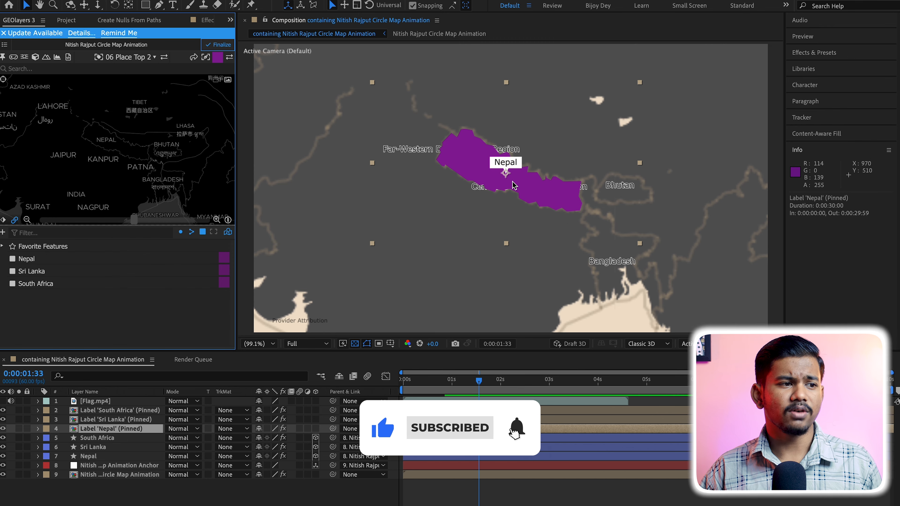
Step: Swap the pinned Sri Lanka and South Africa labels to the 06 Place Top 2 template
left_click(109, 419)
left_click(165, 59)
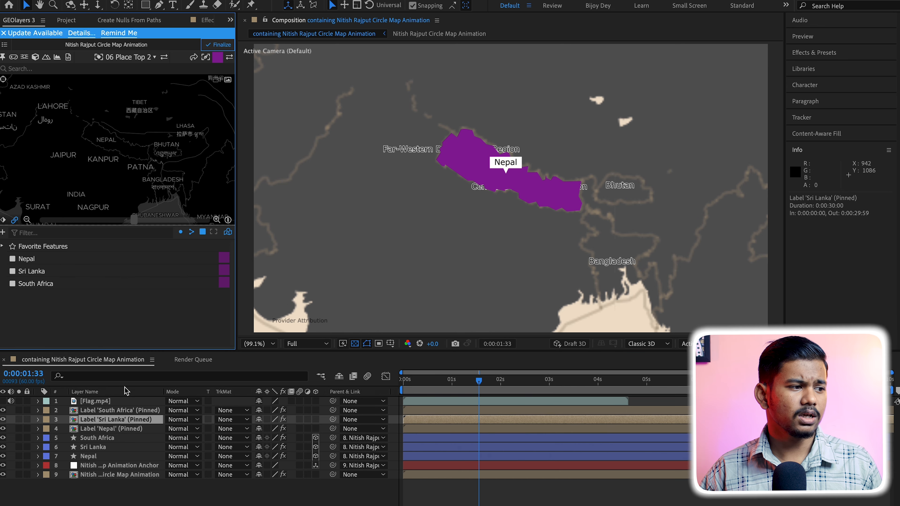
left_click(99, 410)
left_click(165, 58)
Step: Set the Nepal shape layer's opacity to 80% and compare it with the Flag.mp4 reference
left_click_drag(479, 382, 537, 381)
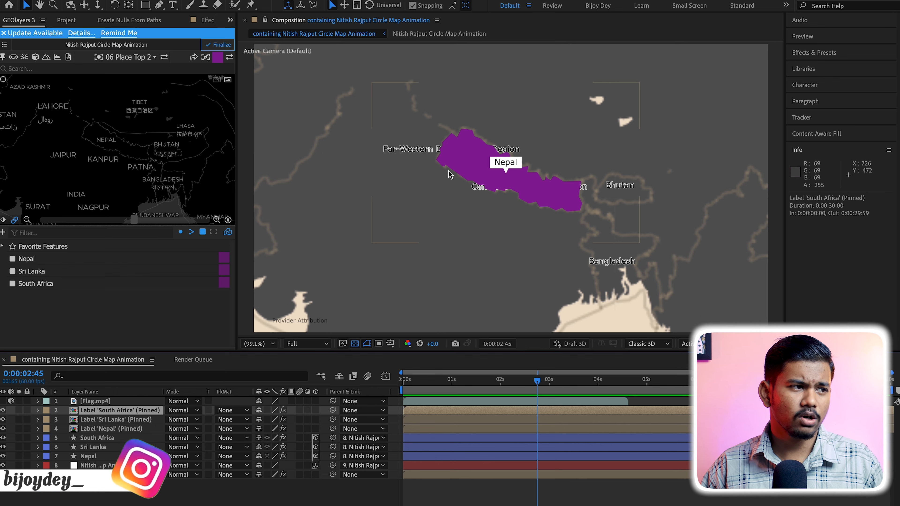
left_click_drag(551, 381, 561, 386)
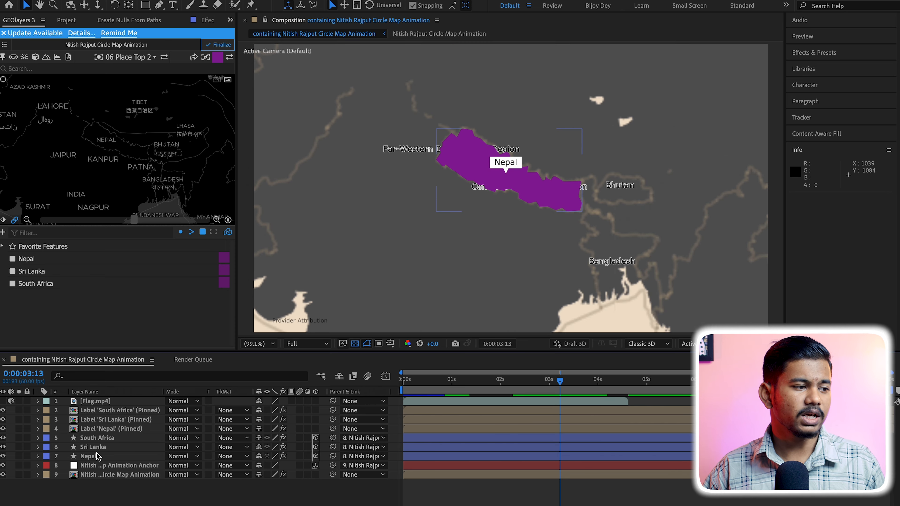
left_click(98, 457)
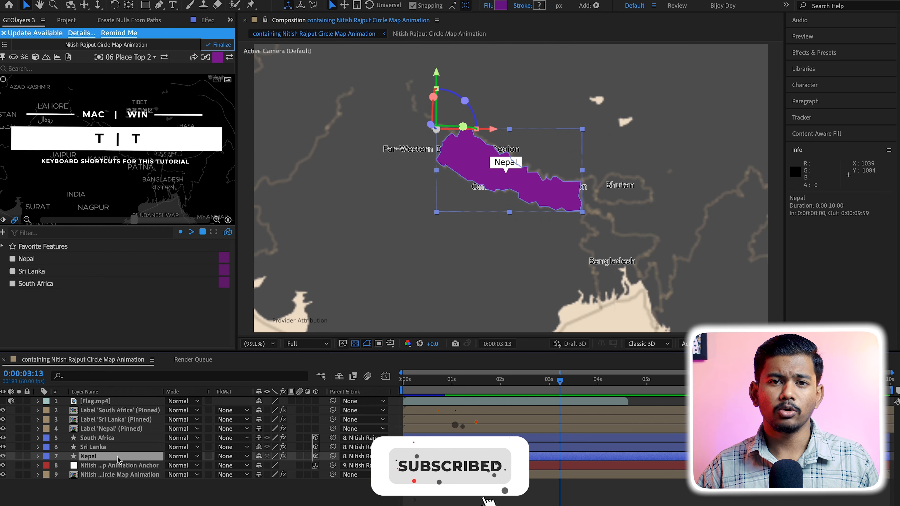
key("t")
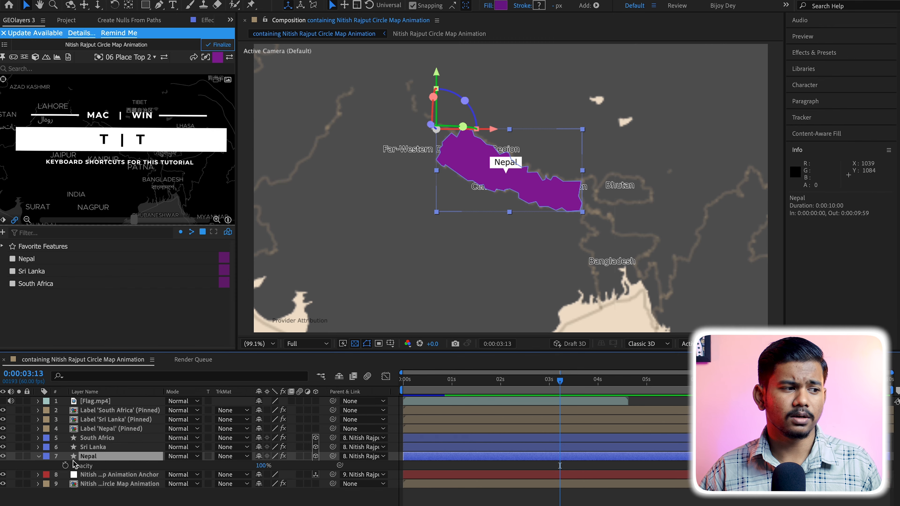
left_click(262, 466)
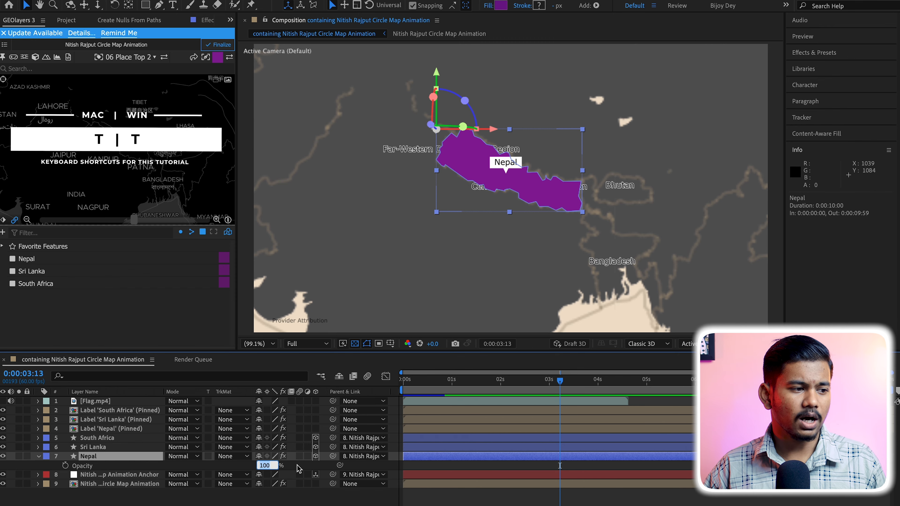
type("8")
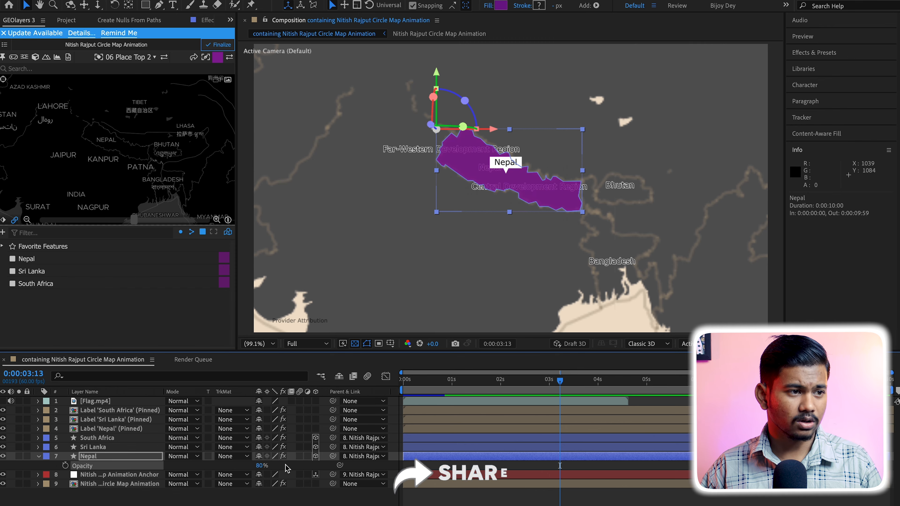
type("0")
left_click(560, 465)
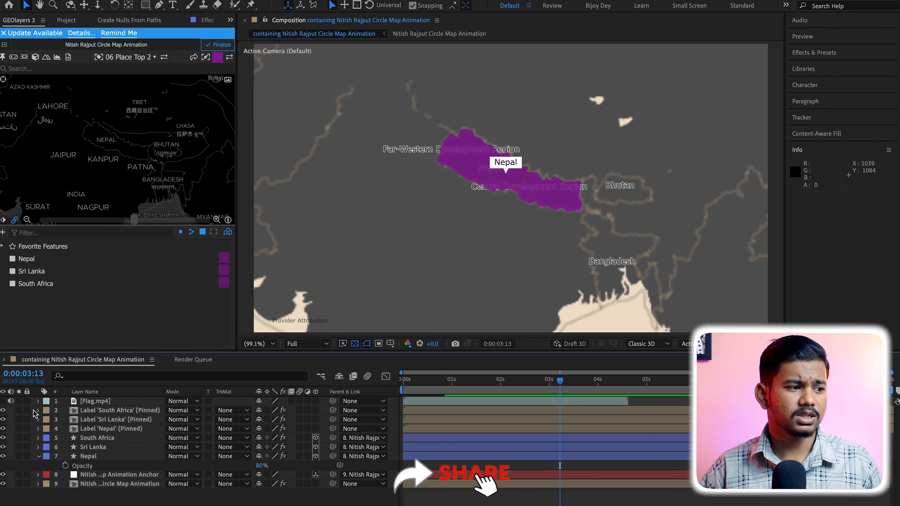
left_click(3, 401)
left_click(2, 401)
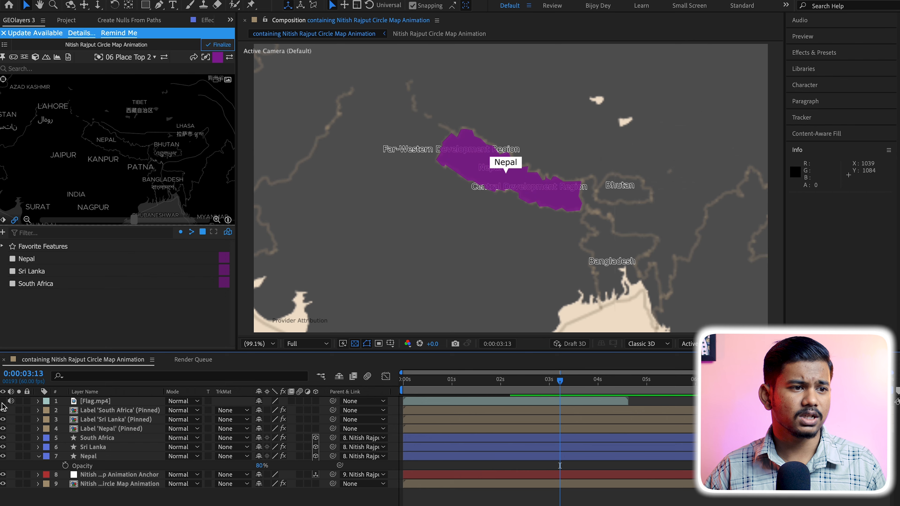
Step: Set the Sri Lanka shape layer's opacity to 80%
left_click(39, 456)
left_click(120, 447)
key("t")
left_click(260, 456)
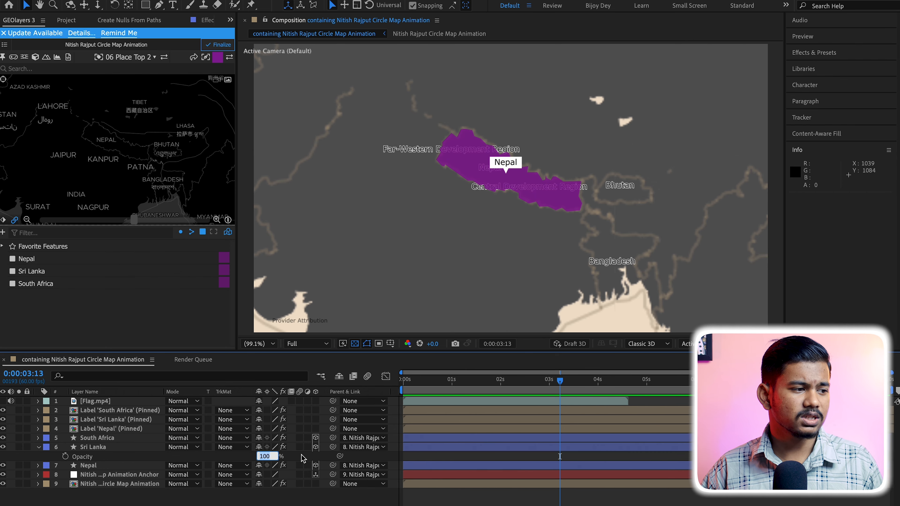
type("80")
key("Return")
Step: Collapse the Sri Lanka layer and reveal the South Africa shape layer's Opacity property
left_click(39, 447)
left_click(109, 438)
key("t")
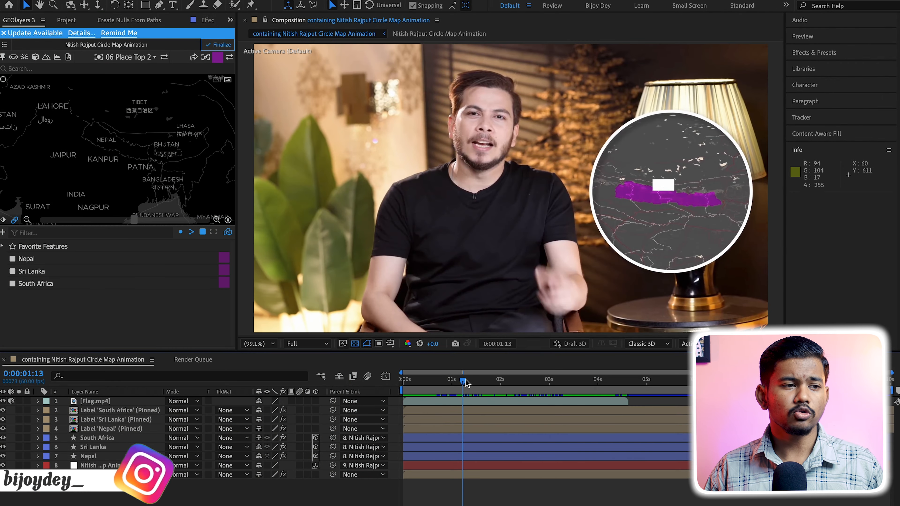
Step: Check the Flag.mp4 reference at 0:00:01:20, hide it, and tilt the map around Nepal to match its perspective
left_click_drag(465, 383, 468, 408)
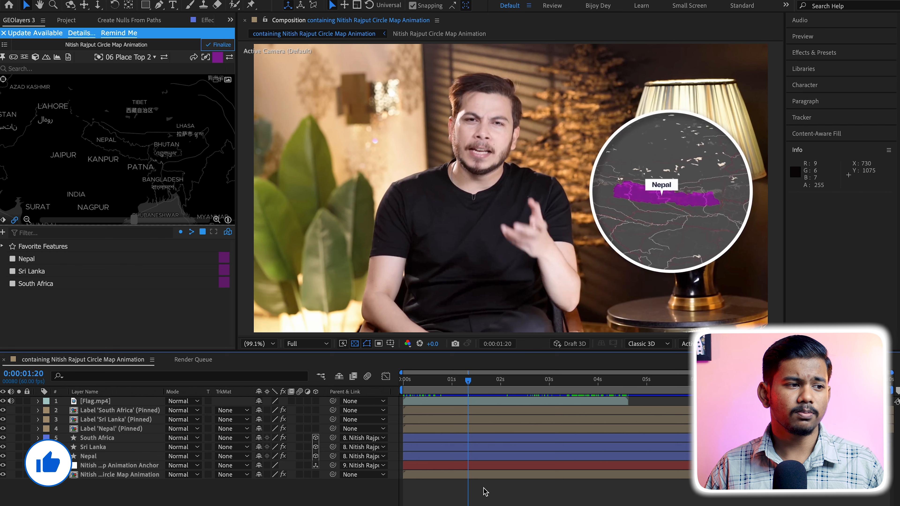
left_click(3, 402)
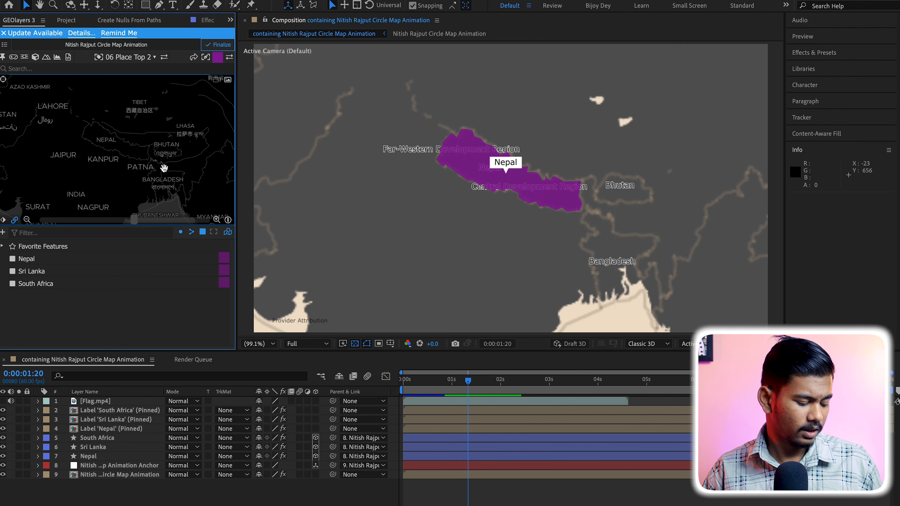
left_click_drag(179, 182, 188, 202)
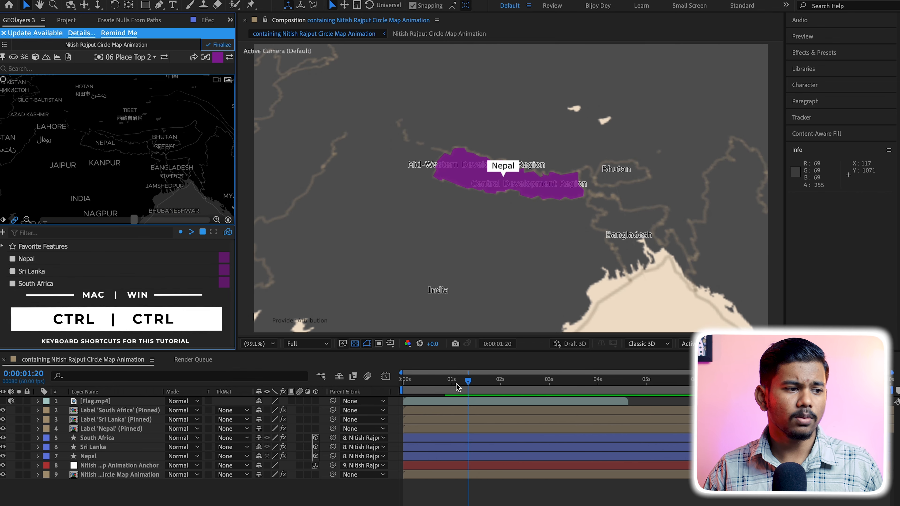
Step: Add a map view keyframe to the Circle Map Animation layer at 0:00:00:00 and dismiss the hint
left_click(414, 379)
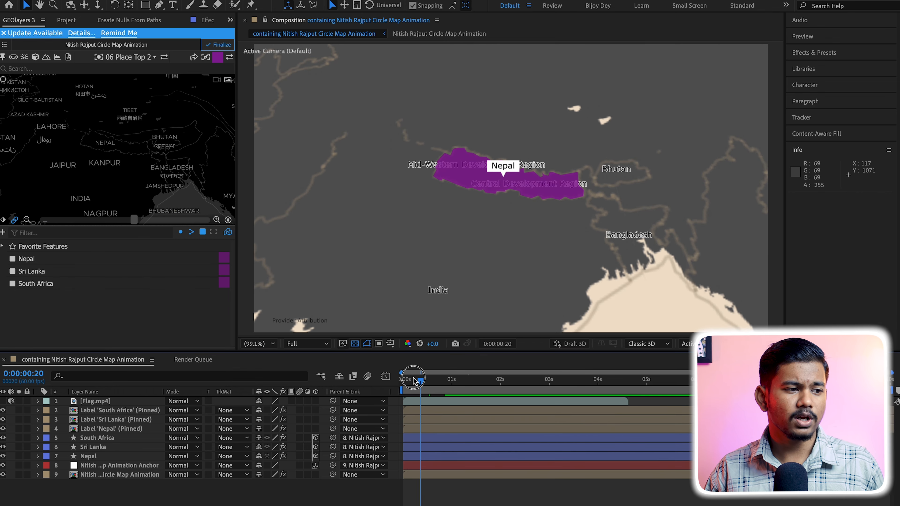
left_click(112, 475)
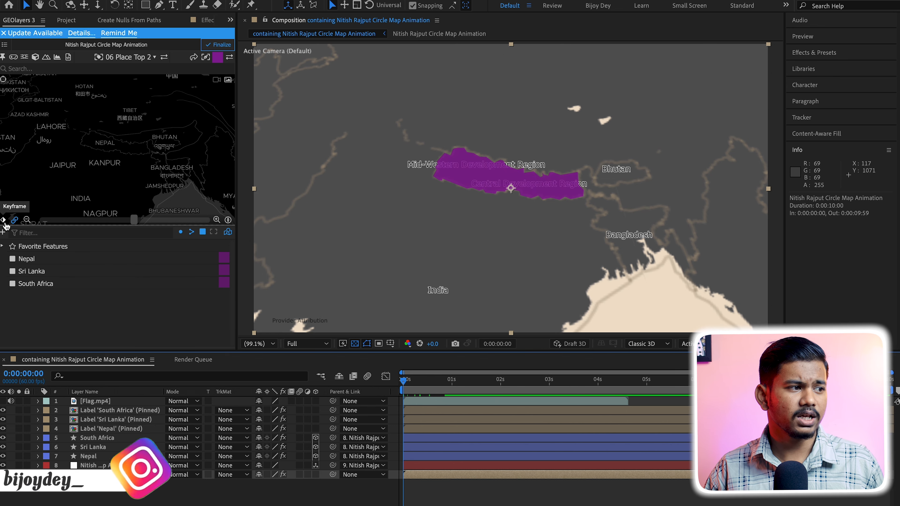
left_click(4, 220)
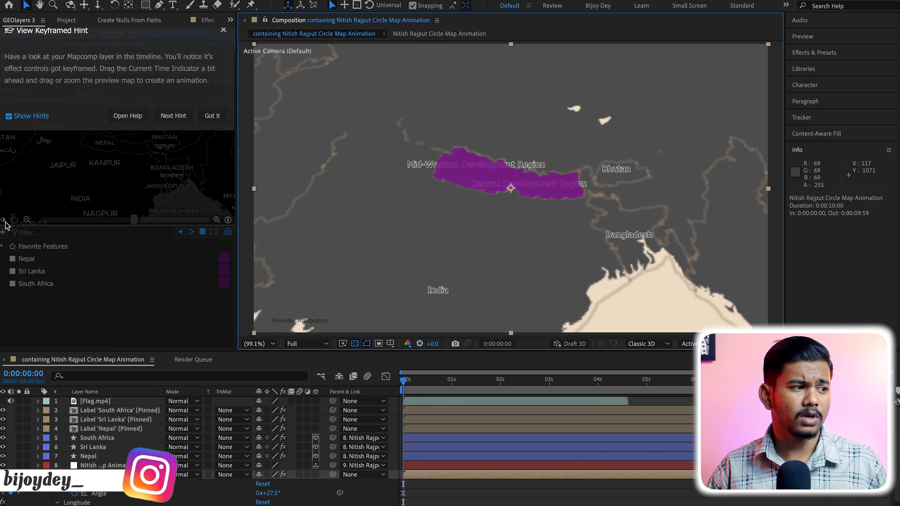
left_click(213, 124)
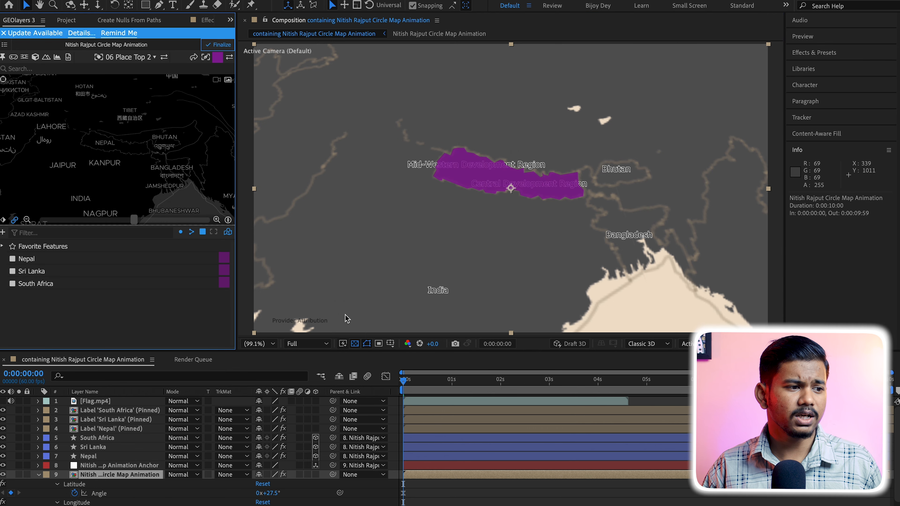
Step: Add a second map view keyframe at 0:00:00:24 and dismiss the hint
left_click(406, 381)
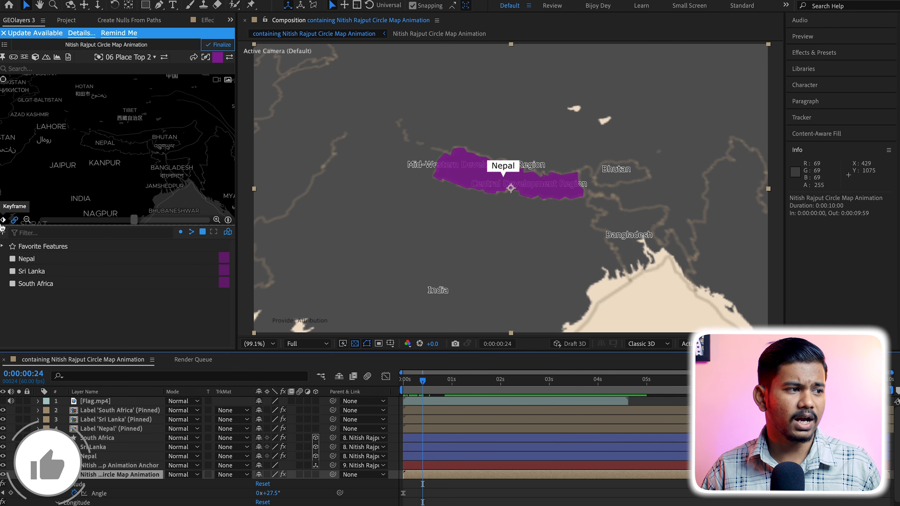
left_click(4, 220)
left_click(216, 119)
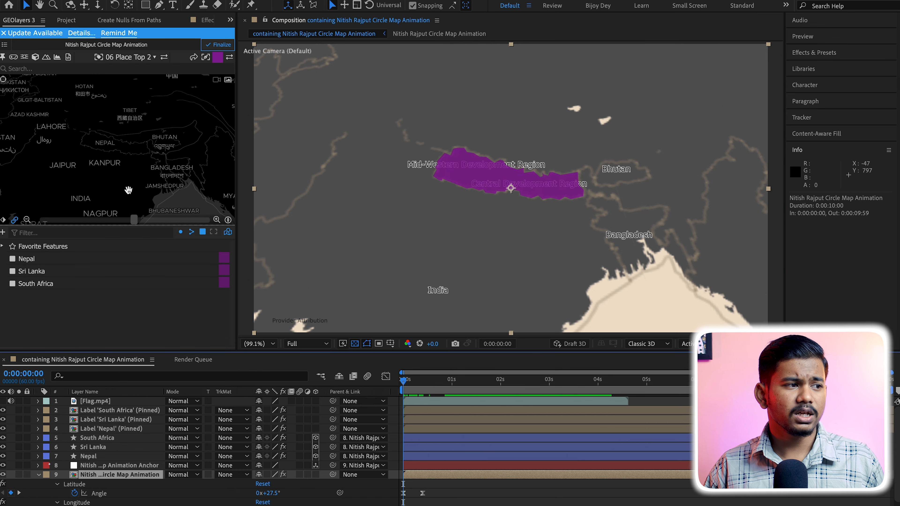
Step: At 0:00:00:00, shift the map view west to Pakistan and Afghanistan and scrub through the move to Nepal
left_click(119, 171)
left_click_drag(91, 154, 250, 160)
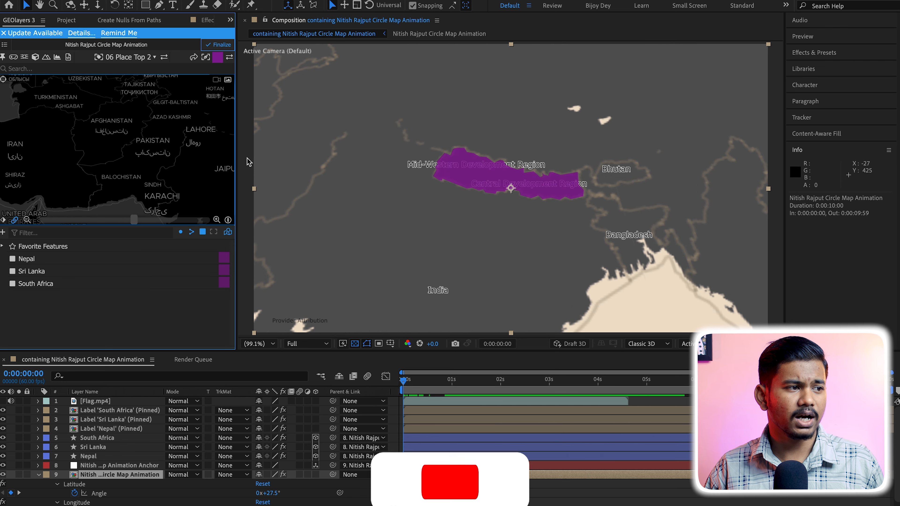
left_click(413, 382)
left_click_drag(413, 382, 429, 385)
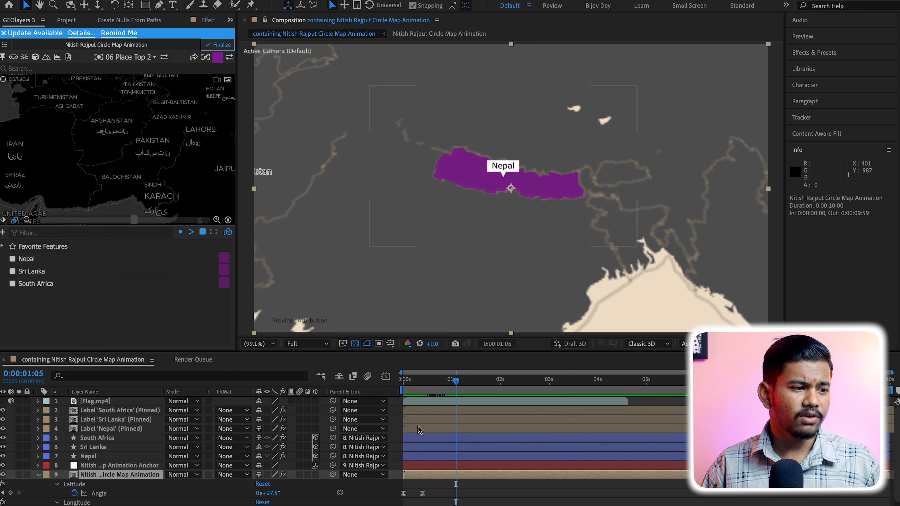
Step: Slide the pinned Nepal label layer to start at 0:00:00:33 and preview its appearance
left_click_drag(419, 429, 434, 428)
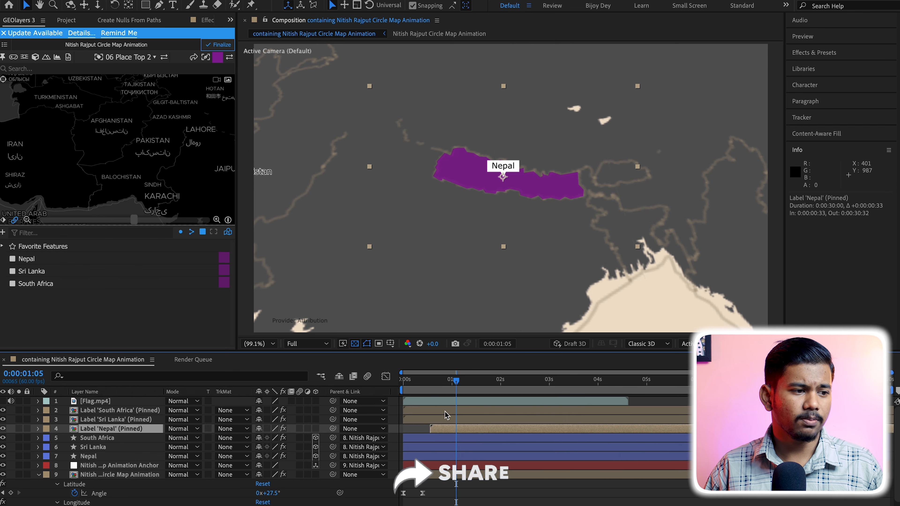
left_click(421, 386)
key("space")
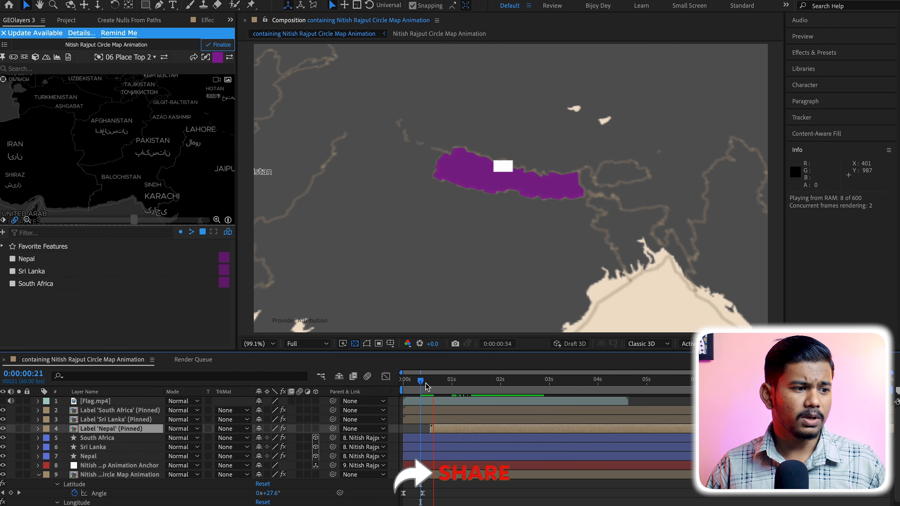
Step: Keyframe the Nepal map view at 0:00:00:51, and at 0:00:01:26 move the map to Sri Lanka and zoom in on it
left_click_drag(446, 386, 437, 390)
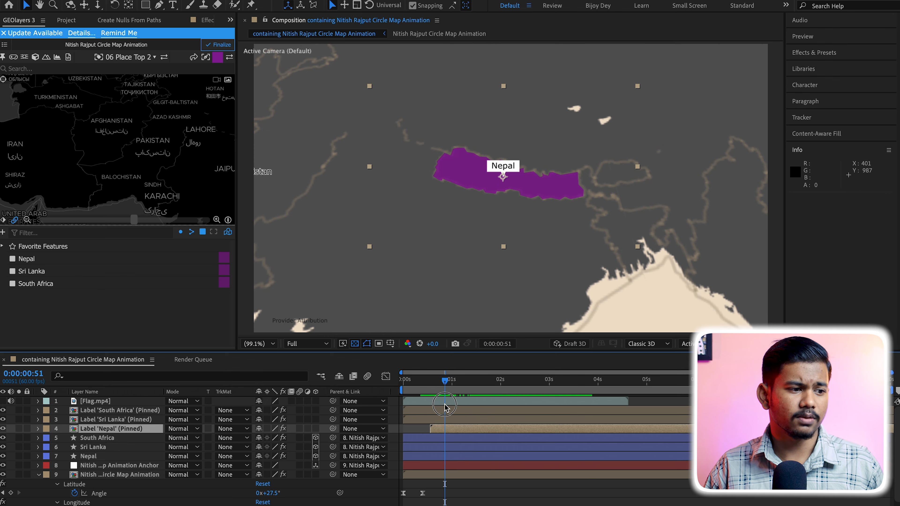
left_click(3, 220)
left_click_drag(446, 381, 474, 382)
left_click_drag(180, 174, 193, 106)
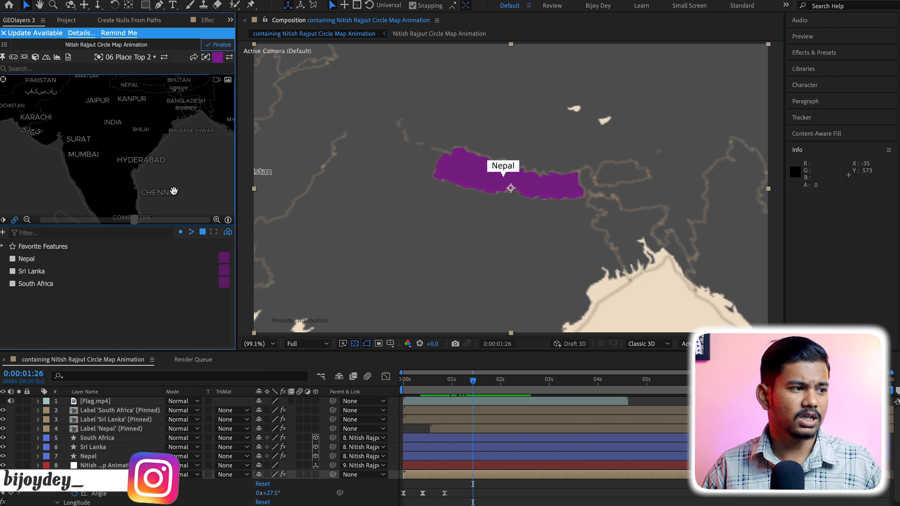
left_click_drag(173, 191, 176, 116)
left_click_drag(181, 175, 194, 188)
scroll(131, 163, "up", 3)
scroll(132, 160, "up", 3)
left_click_drag(120, 156, 122, 156)
Step: Slide the pinned Sri Lanka label layer to start at 0:00:01:30 and keyframe the map view at 0:00:01:46
left_click_drag(437, 424, 485, 420)
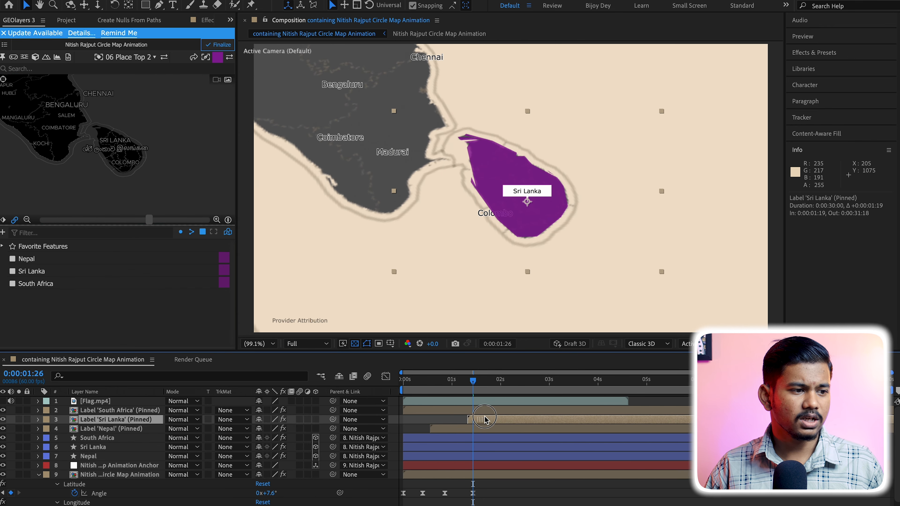
left_click_drag(481, 389, 494, 389)
left_click(578, 263)
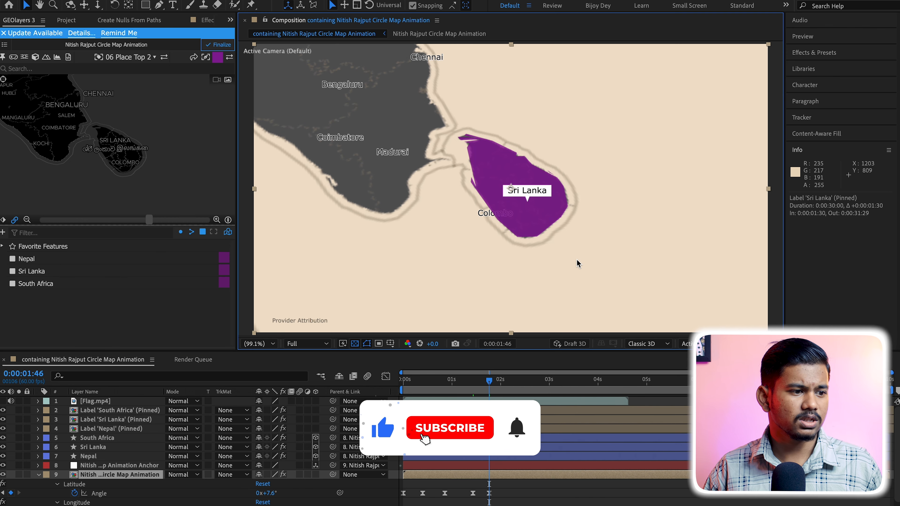
Step: Nudge the keyframed Sri Lanka map view at 0:00:01:46 and the Nepal map view at 0:00:00:51
left_click_drag(610, 243, 626, 245)
left_click_drag(207, 184, 212, 173)
left_click_drag(489, 382, 444, 402)
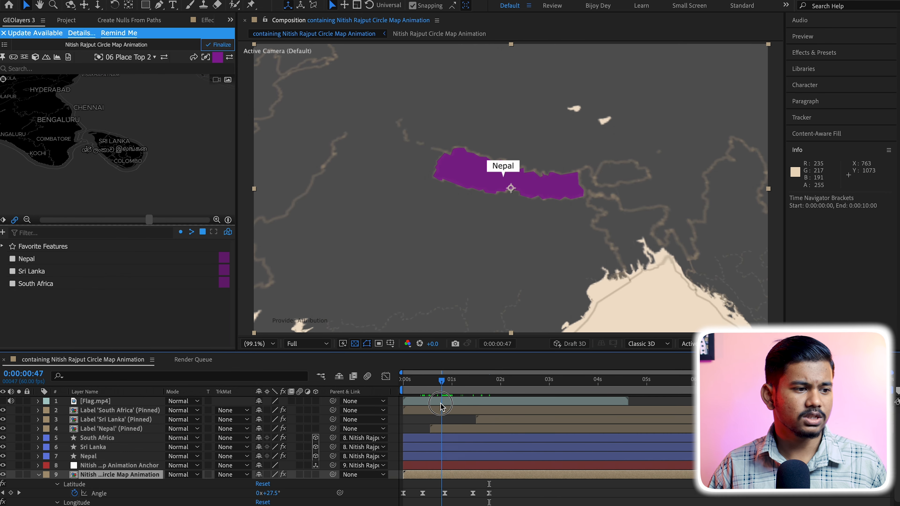
left_click(174, 165)
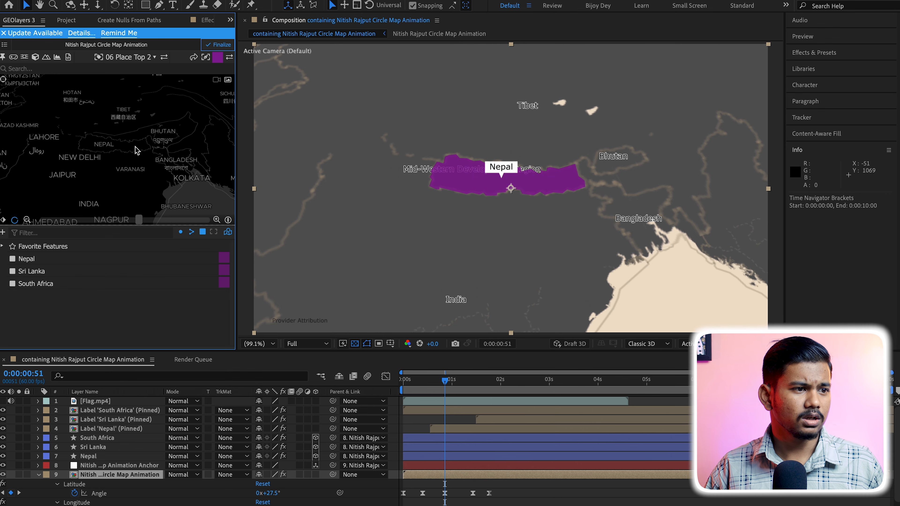
Step: Move the last set of map keyframes to 0:00:01:54 so the Sri Lanka view holds longer
left_click_drag(448, 382, 491, 385)
left_click_drag(490, 383, 508, 383)
mouse_move(502, 446)
left_mouse_down()
mouse_move(481, 505)
mouse_move(498, 453)
left_mouse_up()
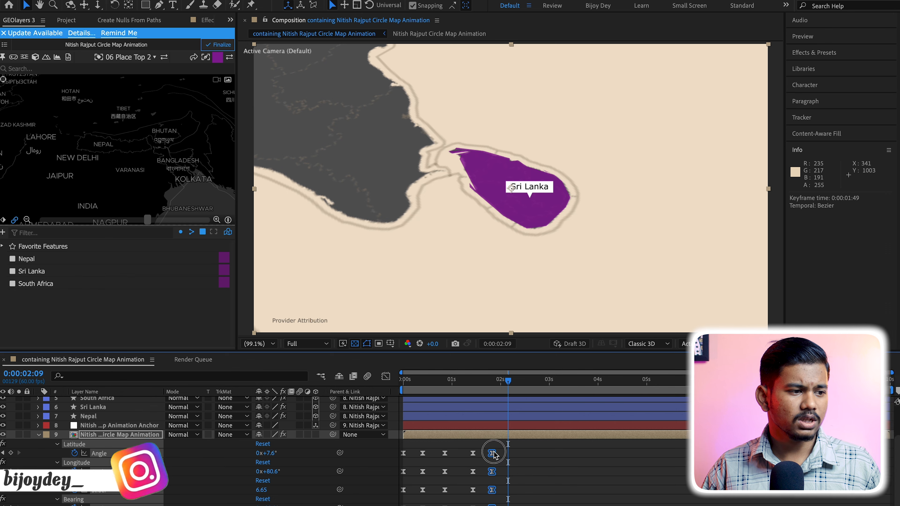
Step: At 0:00:02:31, move the map from Sri Lanka down to South Africa and frame the country at zoom 5.00
left_click(526, 380)
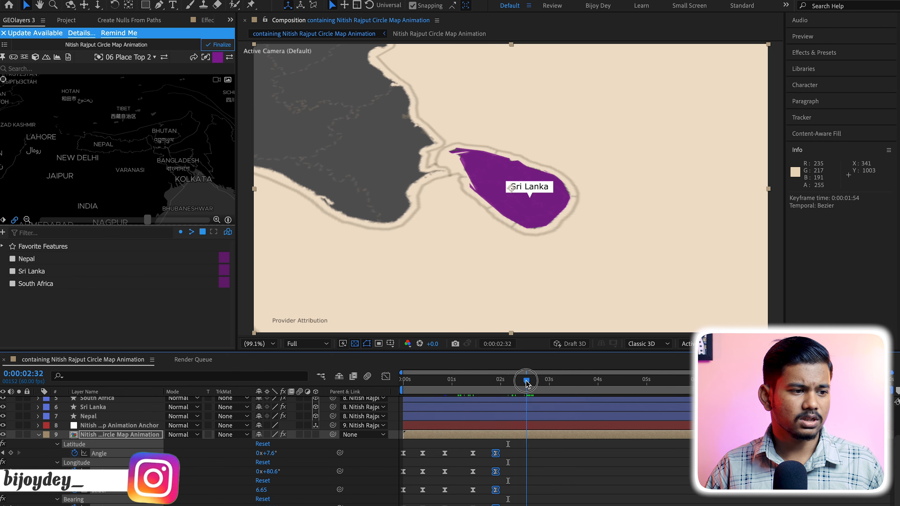
left_click_drag(149, 140, 157, 103)
left_click_drag(157, 164, 156, 107)
scroll(149, 160, "down", 5)
left_click_drag(150, 153, 156, 103)
left_click_drag(172, 183, 145, 121)
scroll(134, 197, "down", 4)
left_click_drag(154, 181, 202, 178)
scroll(160, 158, "down", 2)
scroll(156, 166, "down", 3)
left_click_drag(152, 164, 147, 163)
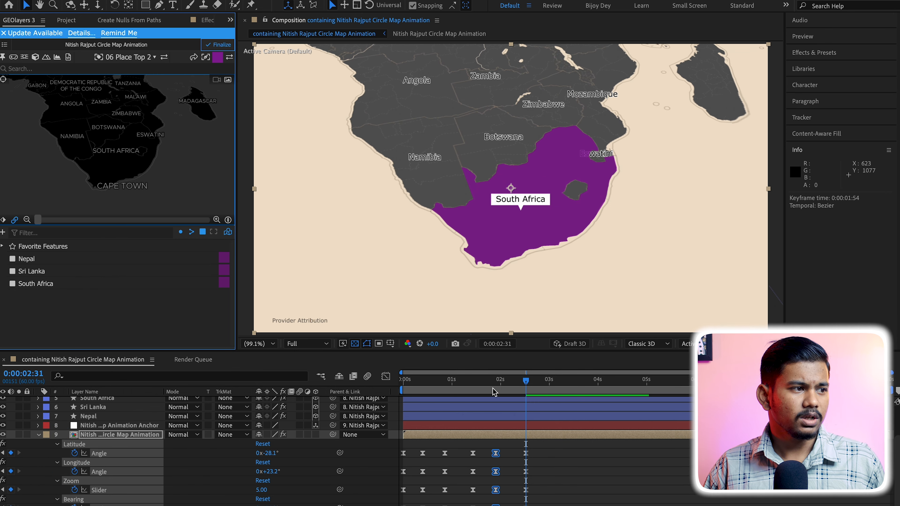
Step: Slide the pinned South Africa label layer to start at 0:00:02:38 and nudge the map view at 0:00:02:31
scroll(494, 391, "up", 2)
left_click_drag(477, 411, 582, 411)
scroll(139, 158, "down", 1)
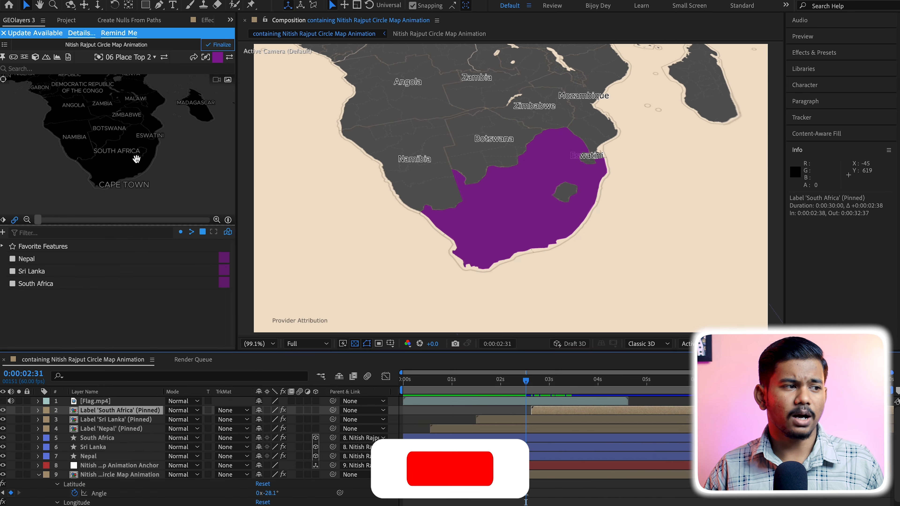
mouse_move(143, 167)
left_mouse_down()
mouse_move(135, 159)
mouse_move(141, 166)
left_mouse_up()
Step: Keyframe a slightly shifted and rescaled South Africa map view at 0:00:03:10
left_click_drag(527, 382, 560, 383)
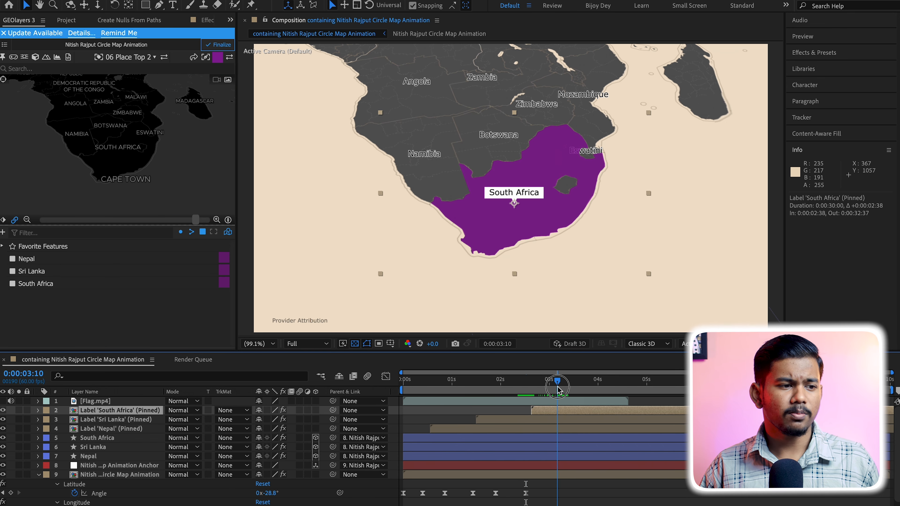
scroll(137, 173, "down", 3)
left_click_drag(164, 189, 158, 180)
left_click_drag(141, 152, 137, 155)
Step: Play the map animation from 0:00:00:00 to check the timing of the country moves
left_click_drag(559, 381, 371, 379)
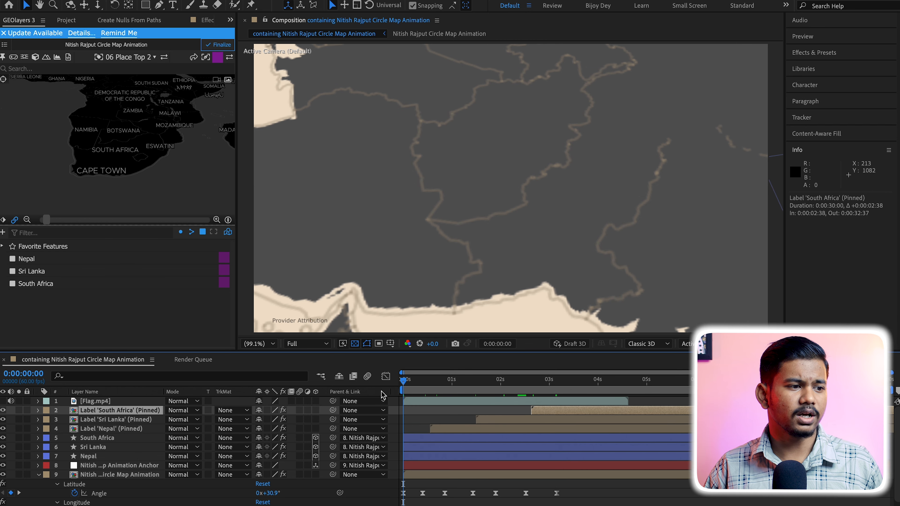
key("space")
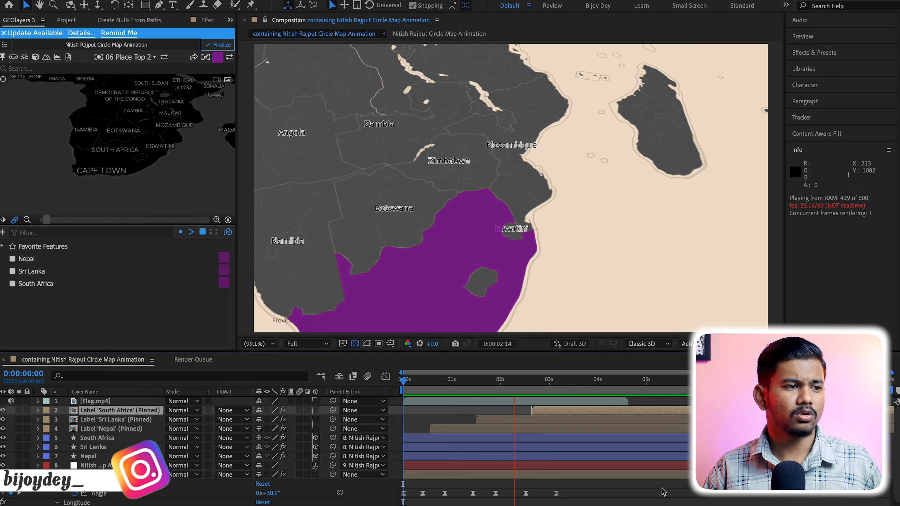
key("space")
Step: Slow the map moves by spreading the keyframe groups further apart, and shift the three pinned label layers to match
scroll(584, 475, "down", 2)
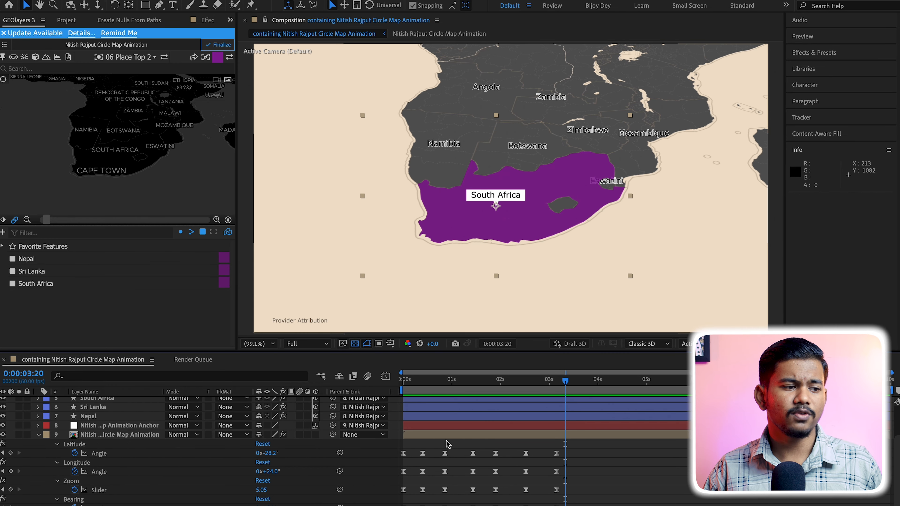
left_click_drag(588, 443, 413, 503)
left_click_drag(423, 453, 433, 454)
left_click_drag(649, 443, 448, 504)
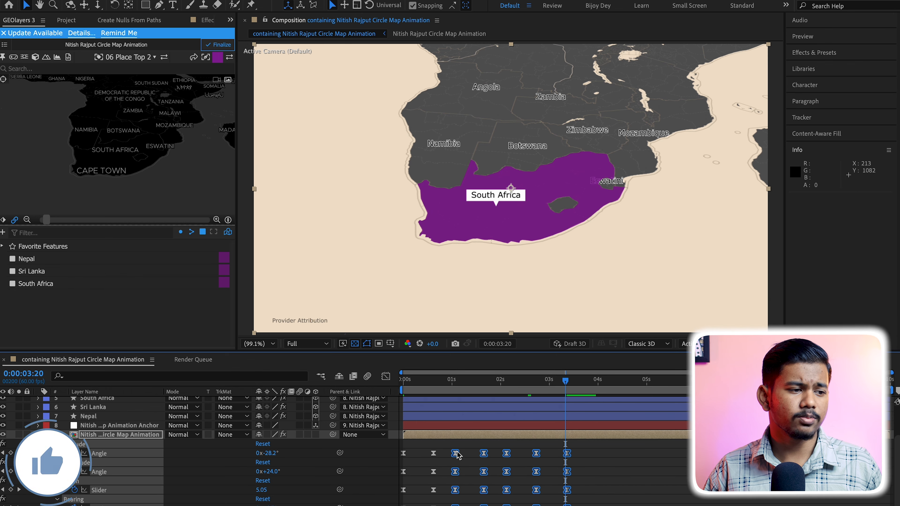
left_click_drag(456, 454, 465, 454)
left_click_drag(612, 448, 482, 503)
left_click_drag(493, 454, 501, 454)
left_click_drag(620, 445, 546, 504)
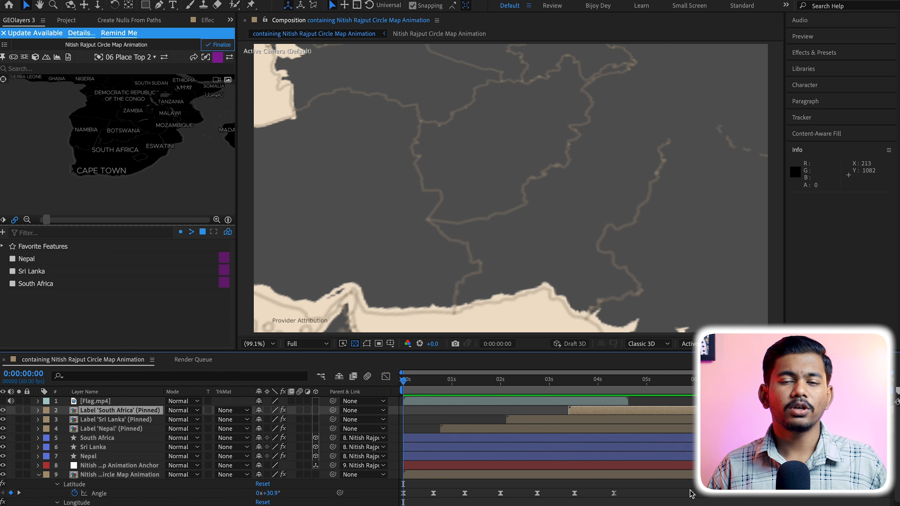
Step: Preview the retimed animation and check the South Africa label's appearance at 0:00:03:40
key("space")
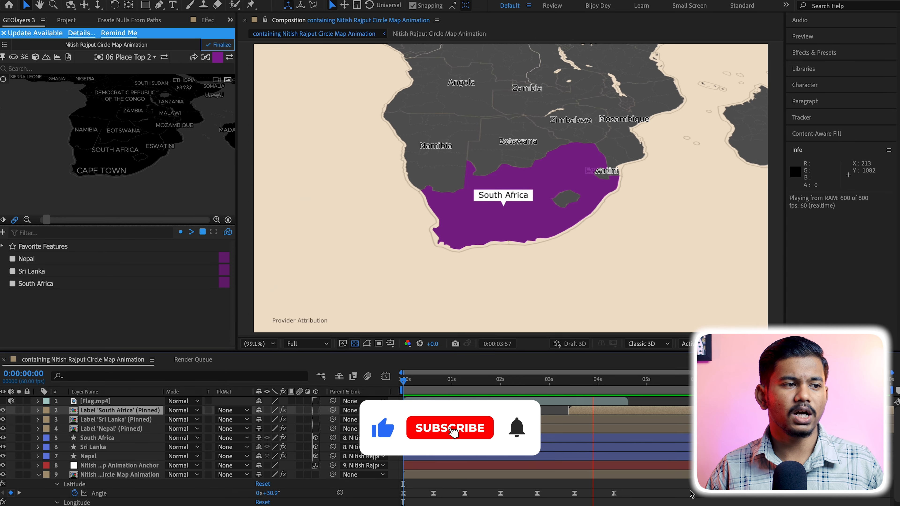
left_click(569, 409)
mouse_move(570, 409)
left_mouse_down()
mouse_move(554, 407)
mouse_move(580, 405)
left_mouse_up()
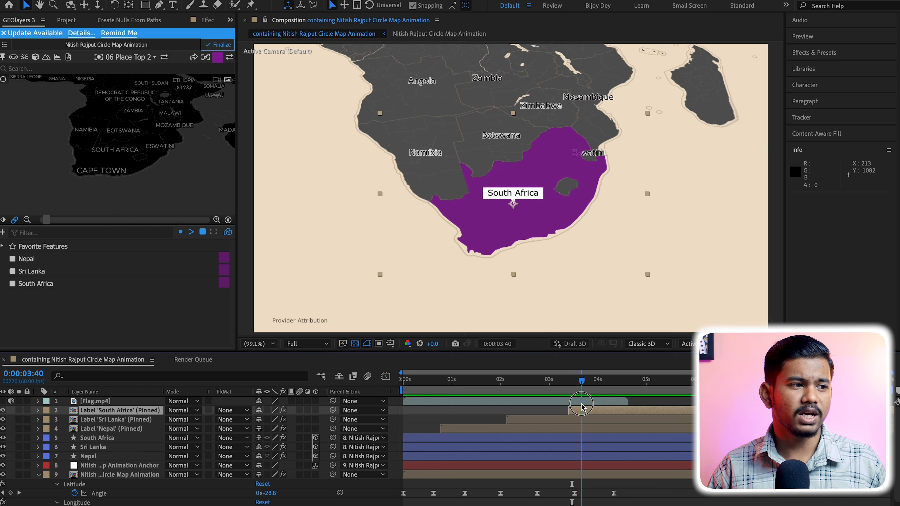
Step: Turn off the built-in map labels for the mapcomp in GEOlayers
left_click(7, 46)
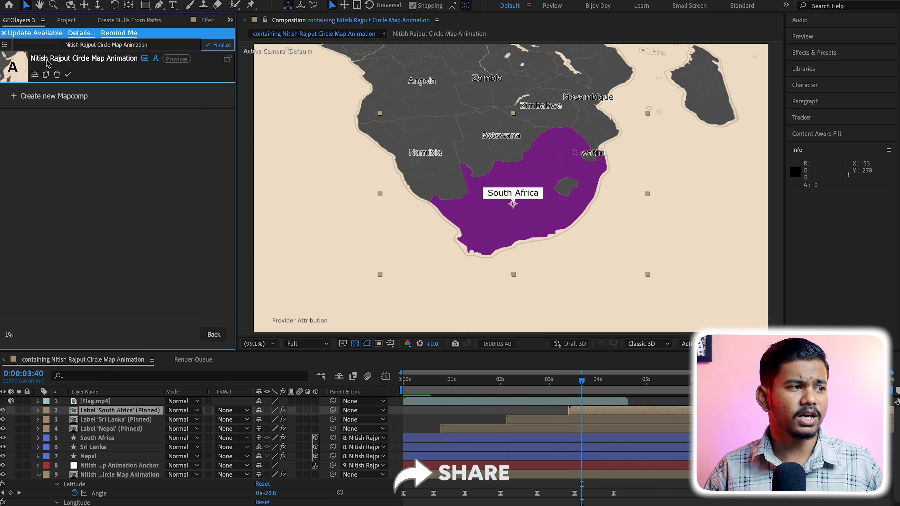
left_click(155, 59)
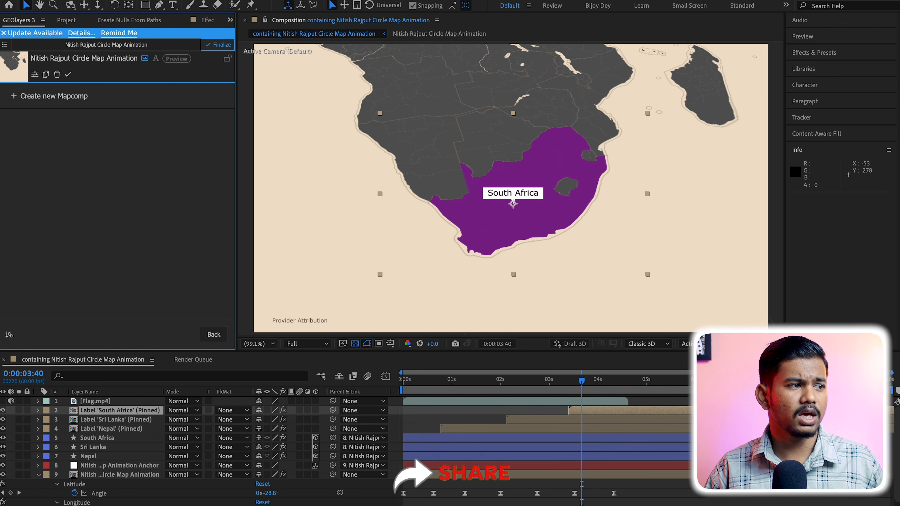
left_click(4, 45)
Step: Return to 0:00:00:00, show the Flag.mp4 reference layer and play it for comparison
mouse_move(581, 381)
left_mouse_down()
mouse_move(452, 379)
mouse_move(536, 379)
mouse_move(582, 397)
left_mouse_up()
key("Home")
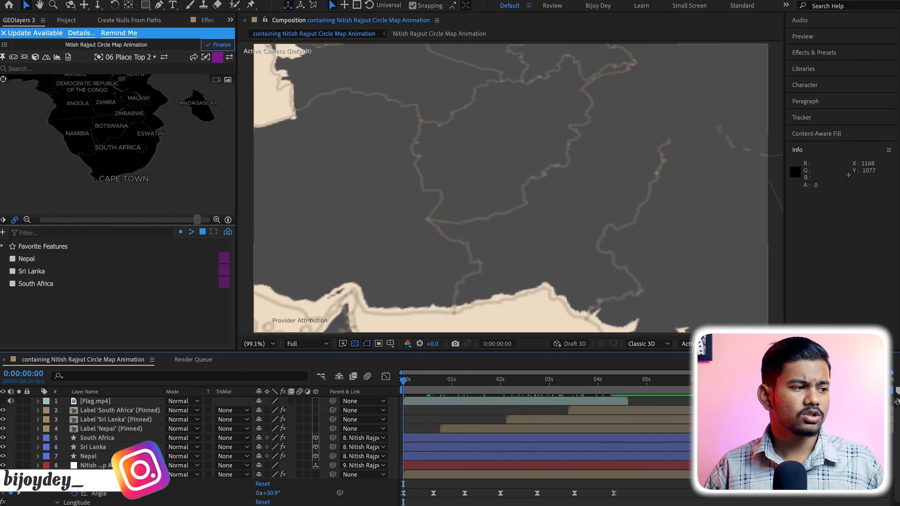
left_click(3, 401)
key("space")
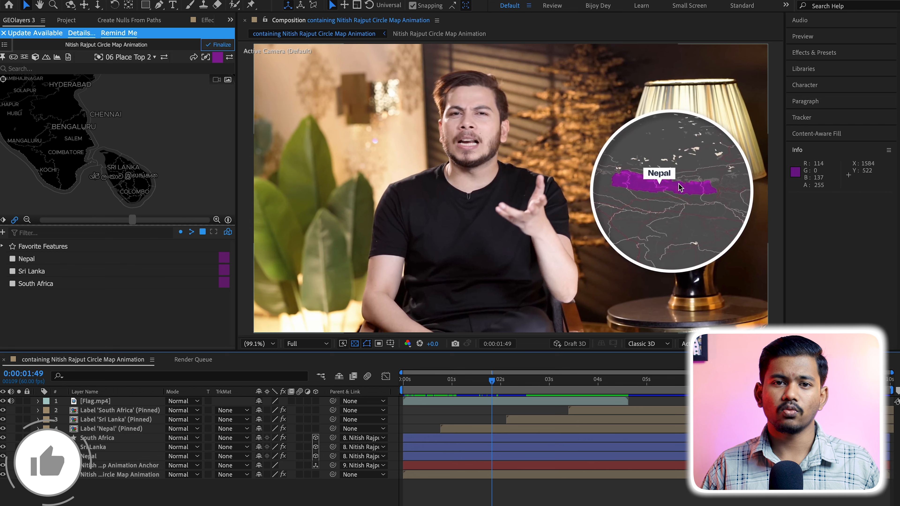
Step: Pre-compose all layers below Flag.mp4 into a new composition named Main Map Animation
left_click_drag(142, 497, 75, 418)
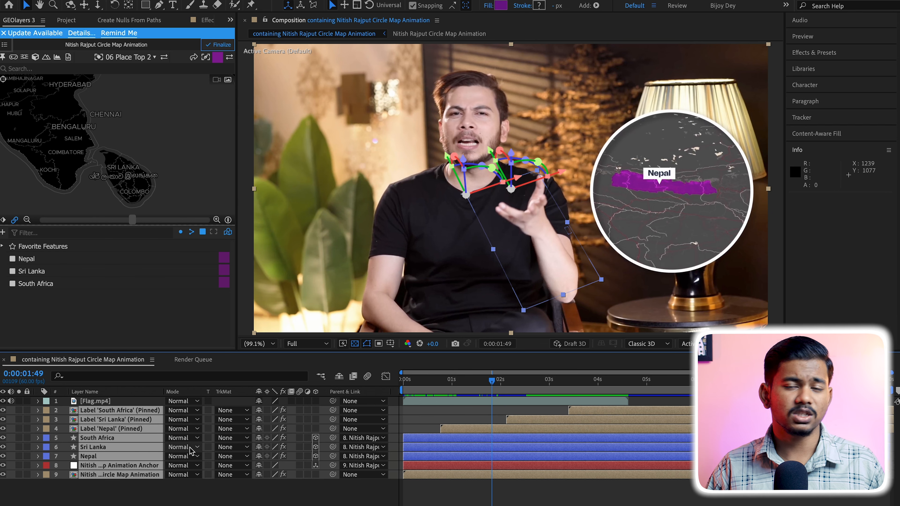
right_click(141, 446)
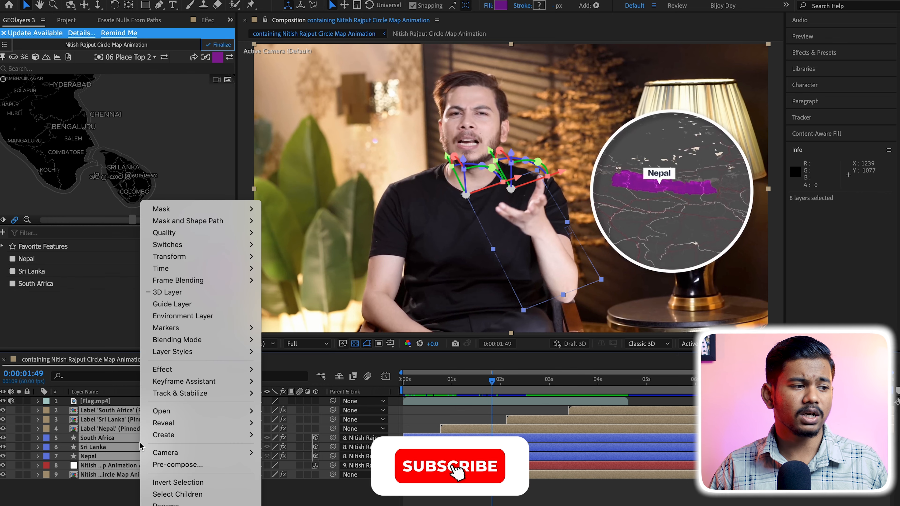
left_click(177, 468)
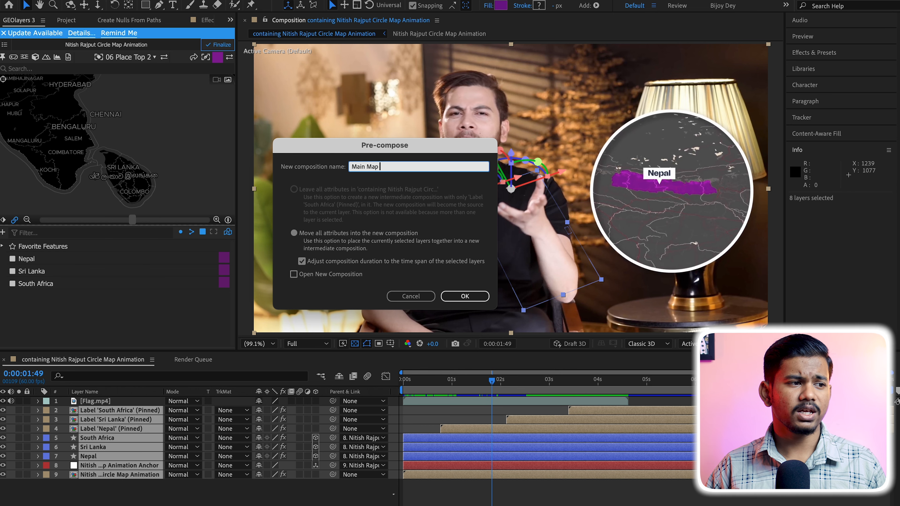
left_click(465, 296)
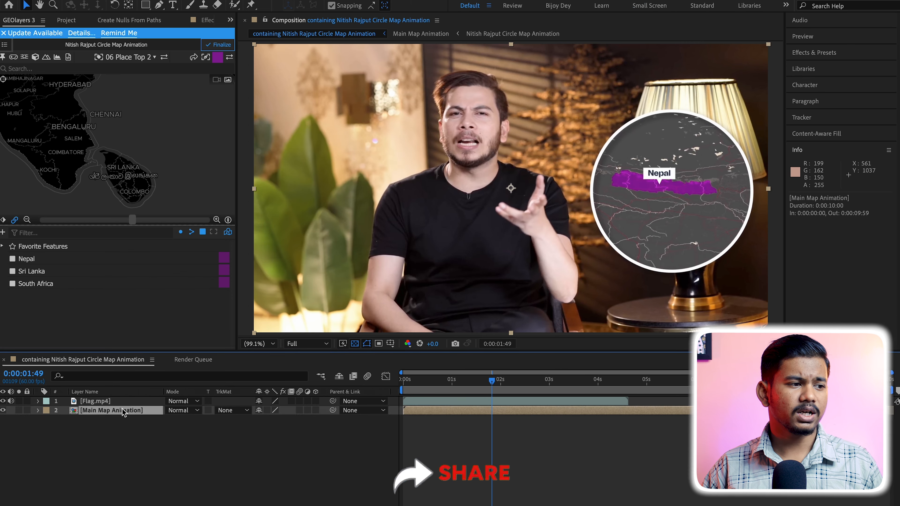
Step: Open the Main Map Animation composition to check its contents, and return to the containing composition
double_click(123, 412)
left_click_drag(428, 382, 374, 410)
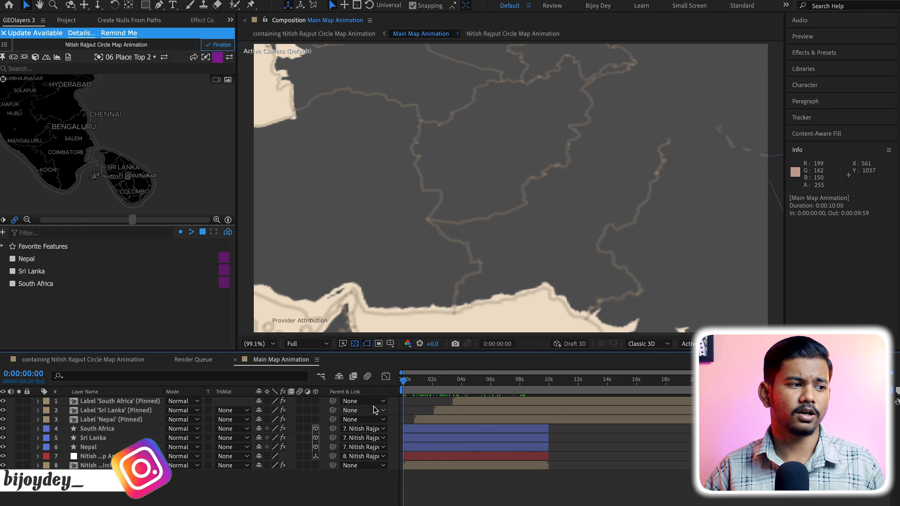
left_click(84, 359)
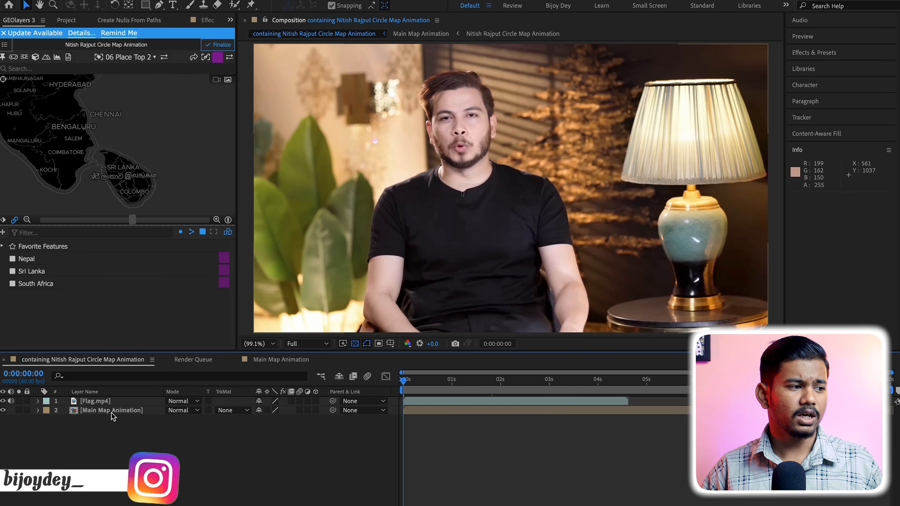
Step: Hide the Flag.mp4 reference layer, select the Main Map Animation layer and move the playhead to 0:00:01:12
left_click(3, 401)
left_click(102, 410)
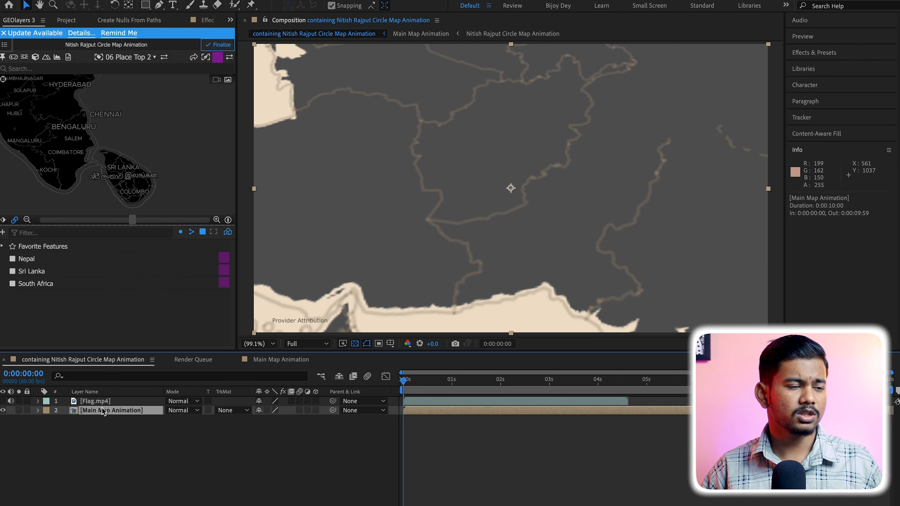
left_click_drag(401, 384, 461, 382)
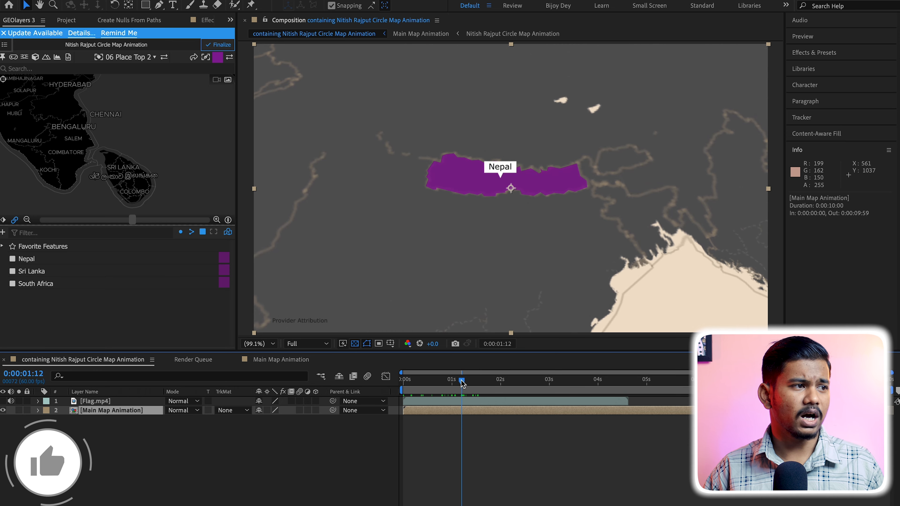